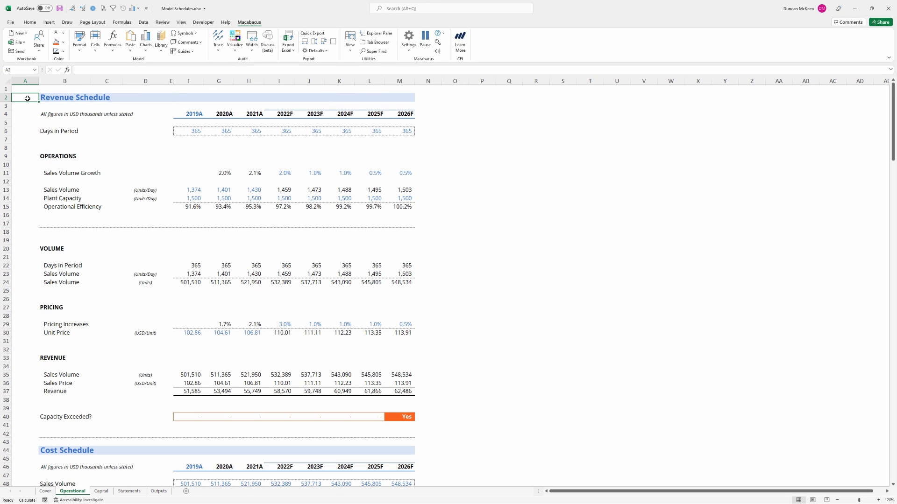
pyautogui.press('Down')
pyautogui.press('Down')
pyautogui.hotkey('ctrl', 'space')
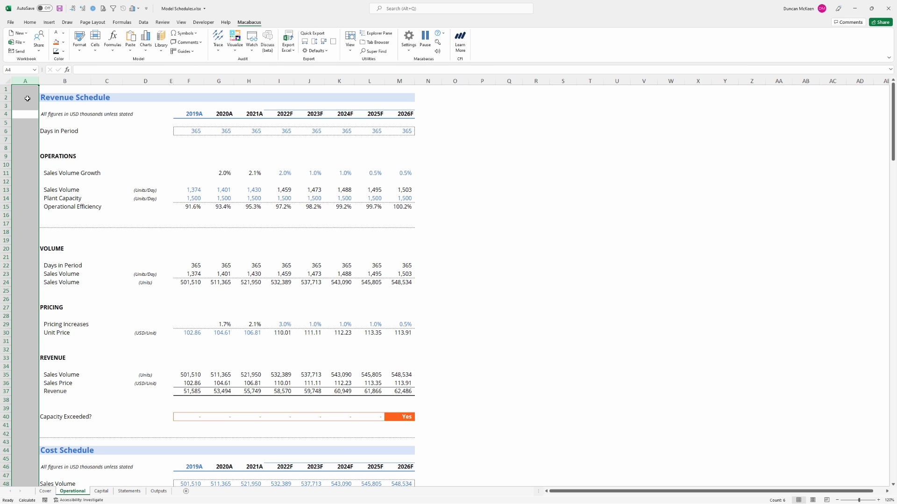
pyautogui.hotkey('shift', 'BackSpace')
pyautogui.press('Up')
pyautogui.press('Up')
pyautogui.press('Up')
pyautogui.hotkey('shift', 'Down')
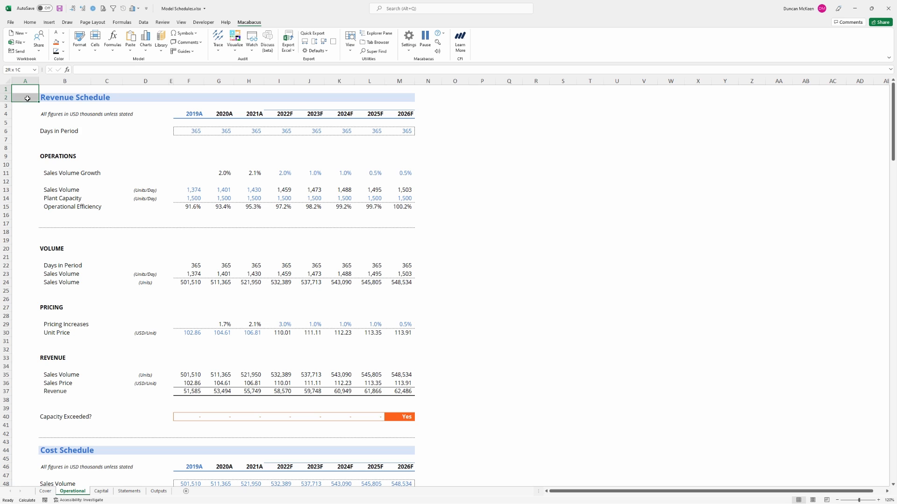
pyautogui.hotkey('shift', 'Up')
pyautogui.click(27, 98)
pyautogui.press('Down')
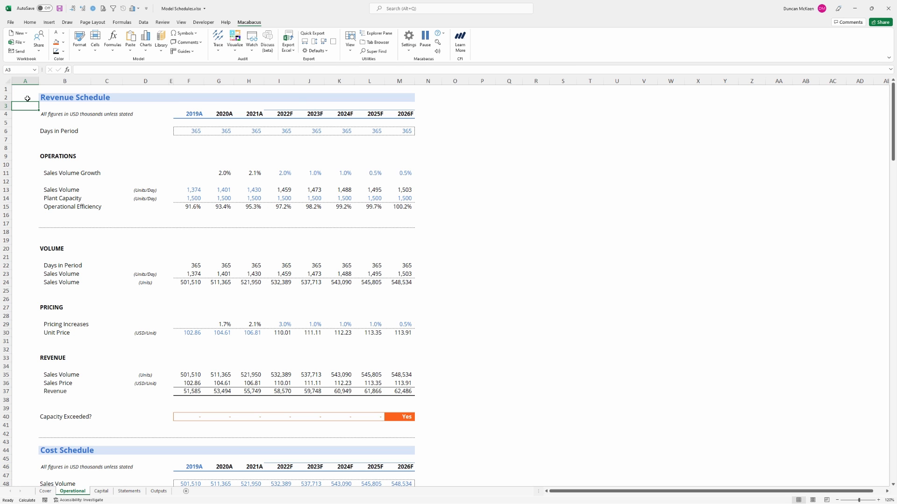
pyautogui.hotkey('ctrl', 'Down')
pyautogui.hotkey('shift', 'Up')
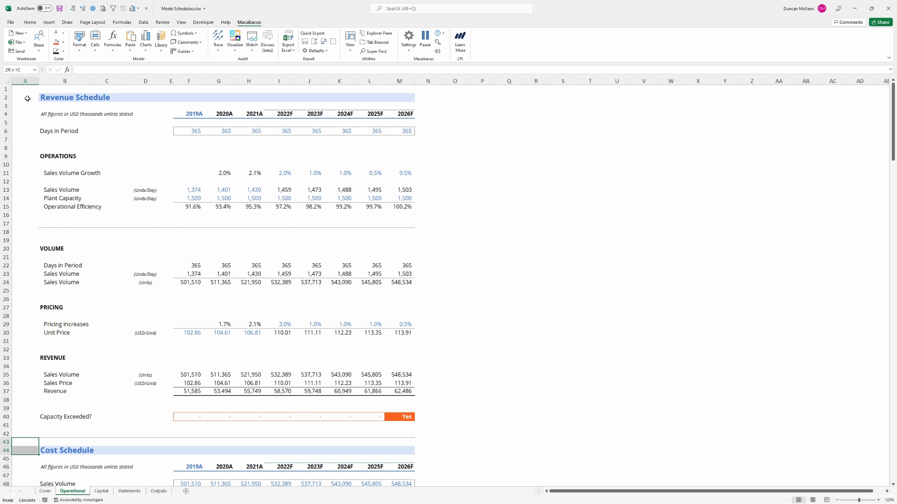
pyautogui.press('Up')
pyautogui.click(27, 98)
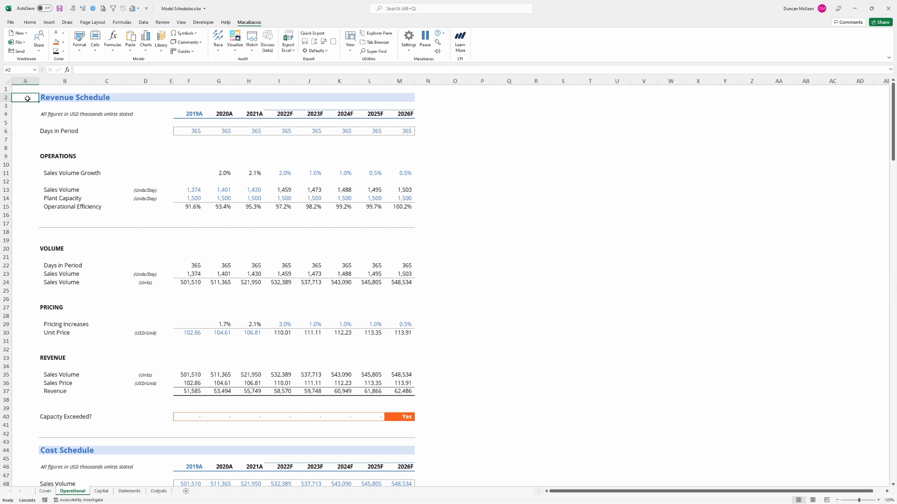
# Step: Look through the schedules stacked on the Operational sheet, from the Revenue Schedule down to the Depreciation Schedule and back
pyautogui.press('Up')
pyautogui.press('Down')
pyautogui.hotkey('ctrl', 'Down')
pyautogui.hotkey('ctrl', 'Down')
pyautogui.hotkey('ctrl', 'Down')
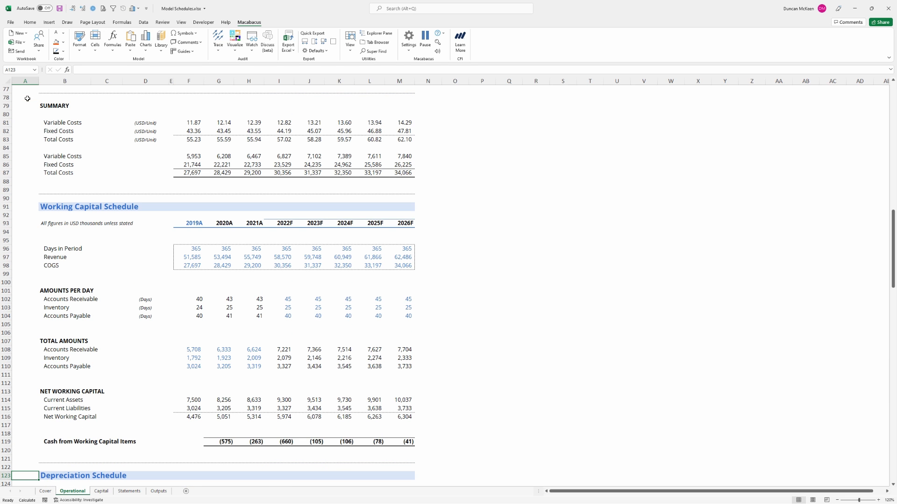
pyautogui.hotkey('ctrl', 'Up')
pyautogui.hotkey('ctrl', 'Up')
pyautogui.hotkey('ctrl', 'Up')
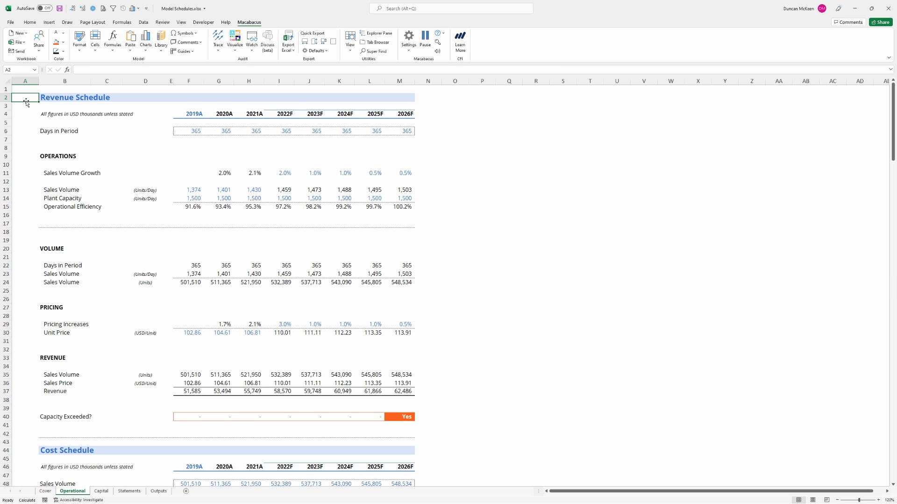
pyautogui.press('Right')
pyautogui.hotkey('shift', 'Right')
pyautogui.hotkey('shift', 'Right')
pyautogui.hotkey('shift', 'Right')
pyautogui.hotkey('shift', 'Right')
pyautogui.hotkey('shift', 'Right')
pyautogui.hotkey('shift', 'Right')
pyautogui.hotkey('shift', 'Right')
pyautogui.hotkey('shift', 'Right')
pyautogui.hotkey('shift', 'Right')
pyautogui.hotkey('shift', 'Right')
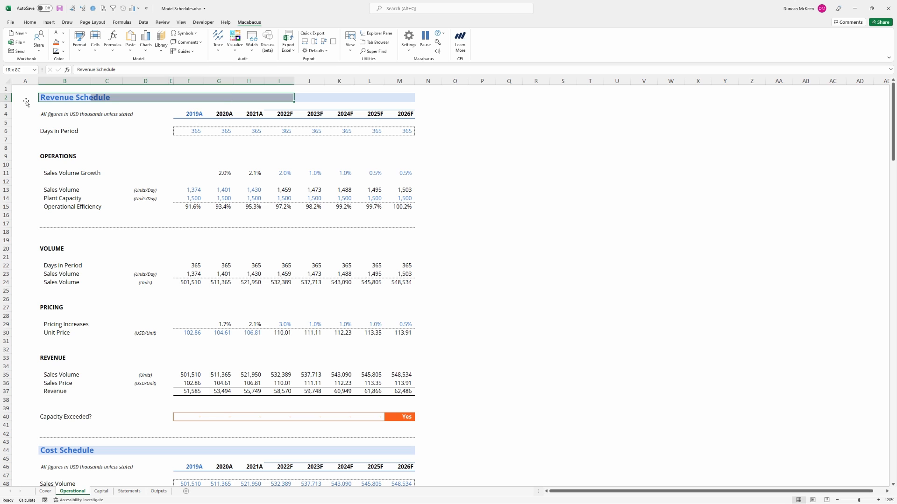
pyautogui.hotkey('shift', 'Right')
pyautogui.hotkey('shift', 'Down')
pyautogui.hotkey('shift', 'Down')
pyautogui.hotkey('shift', 'Down')
pyautogui.hotkey('shift', 'Down')
pyautogui.hotkey('shift', 'Down')
pyautogui.hotkey('shift', 'Down')
pyautogui.hotkey('shift', 'Down')
pyautogui.hotkey('shift', 'Down')
pyautogui.hotkey('shift', 'Down')
pyautogui.hotkey('shift', 'Down')
pyautogui.hotkey('shift', 'Down')
pyautogui.hotkey('shift', 'Down')
pyautogui.hotkey('shift', 'Down')
pyautogui.hotkey('shift', 'Down')
pyautogui.hotkey('shift', 'Down')
pyautogui.hotkey('shift', 'Down')
pyautogui.hotkey('shift', 'Down')
pyautogui.hotkey('shift', 'Down')
pyautogui.hotkey('shift', 'Down')
pyautogui.hotkey('shift', 'Down')
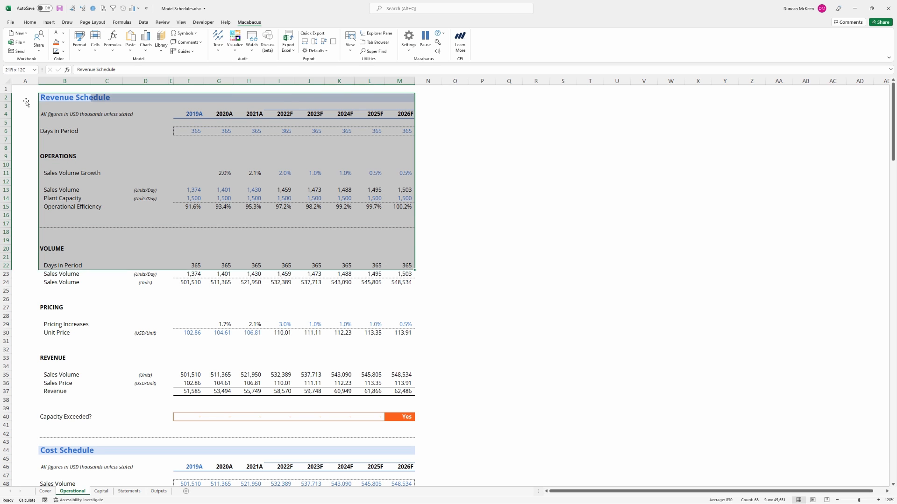
pyautogui.hotkey('shift', 'Down')
pyautogui.hotkey('shift', 'Down')
pyautogui.hotkey('shift', 'Down')
pyautogui.hotkey('shift', 'Down')
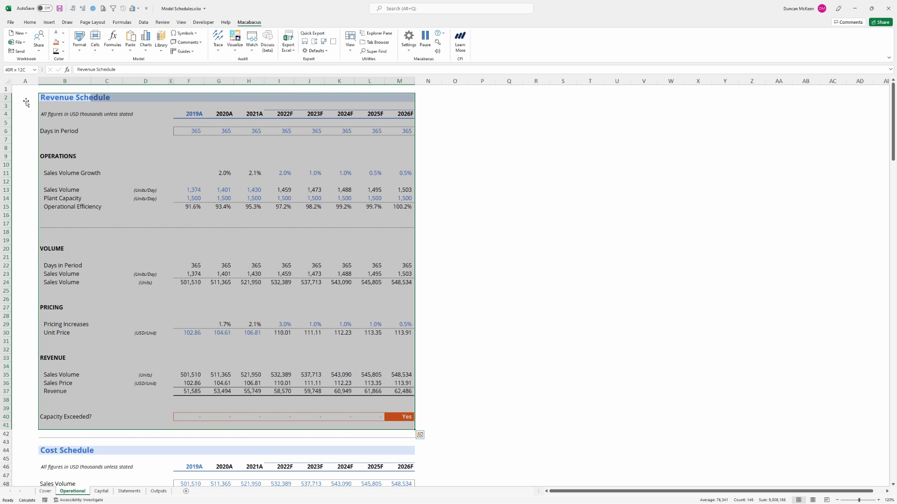
pyautogui.click(26, 101)
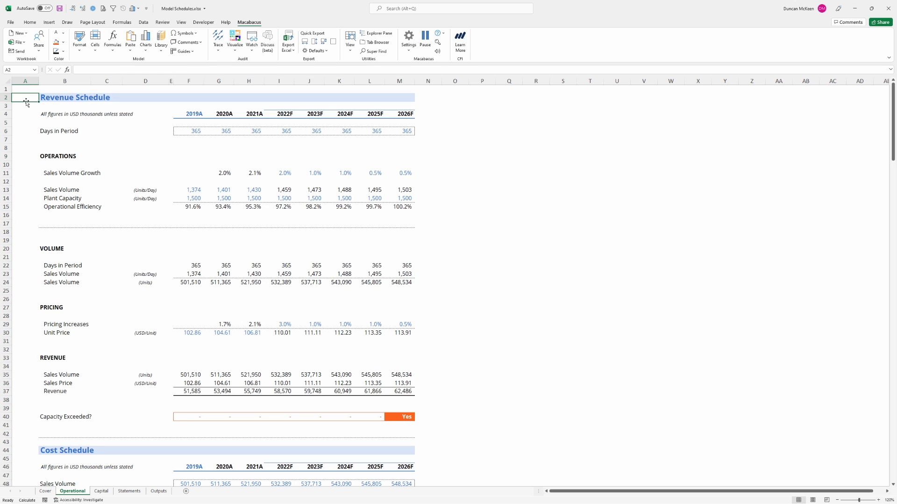
# Step: Select the whole revenue schedule including the blank column beside it, range A2:M42
pyautogui.hotkey('shift', 'Right')
pyautogui.hotkey('shift', 'Right')
pyautogui.hotkey('shift', 'Right')
pyautogui.hotkey('shift', 'Right')
pyautogui.hotkey('shift', 'Right')
pyautogui.hotkey('shift', 'Right')
pyautogui.hotkey('shift', 'Right')
pyautogui.hotkey('shift', 'Right')
pyautogui.hotkey('shift', 'Right')
pyautogui.hotkey('shift', 'Right')
pyautogui.hotkey('shift', 'Right')
pyautogui.hotkey('shift', 'Right')
pyautogui.hotkey('shift', 'Down')
pyautogui.hotkey('shift', 'Down')
pyautogui.hotkey('shift', 'Down')
pyautogui.hotkey('shift', 'Down')
pyautogui.hotkey('shift', 'Down')
pyautogui.hotkey('shift', 'Down')
pyautogui.hotkey('shift', 'Down')
pyautogui.hotkey('shift', 'Down')
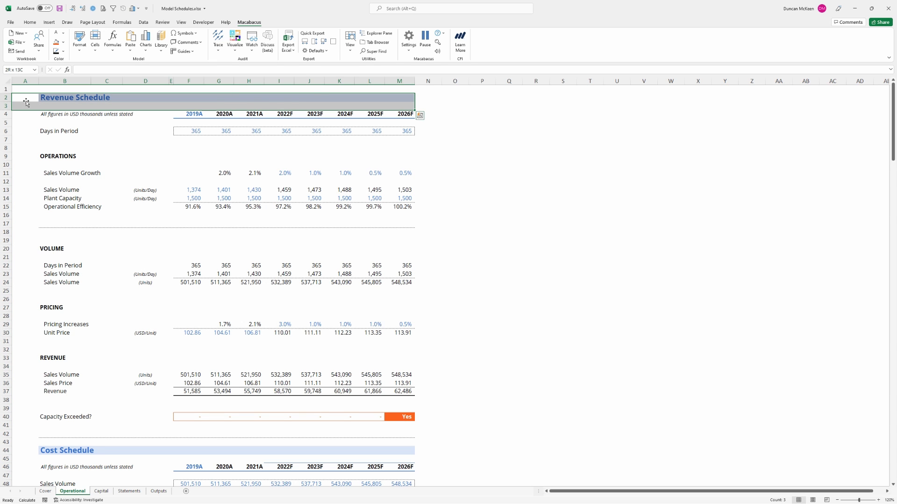
pyautogui.hotkey('shift', 'Down')
pyautogui.hotkey('shift', 'Down')
pyautogui.hotkey('shift', 'Down')
pyautogui.hotkey('shift', 'Down')
pyautogui.hotkey('shift', 'Down')
pyautogui.hotkey('shift', 'Down')
pyautogui.hotkey('shift', 'Down')
pyautogui.hotkey('shift', 'Down')
pyautogui.hotkey('shift', 'Down')
pyautogui.hotkey('shift', 'Down')
pyautogui.hotkey('shift', 'Down')
pyautogui.hotkey('shift', 'Down')
pyautogui.hotkey('shift', 'Down')
pyautogui.hotkey('shift', 'Down')
pyautogui.hotkey('shift', 'Down')
pyautogui.hotkey('shift', 'Down')
pyautogui.hotkey('shift', 'Down')
pyautogui.hotkey('shift', 'Down')
pyautogui.hotkey('shift', 'Down')
pyautogui.hotkey('shift', 'Down')
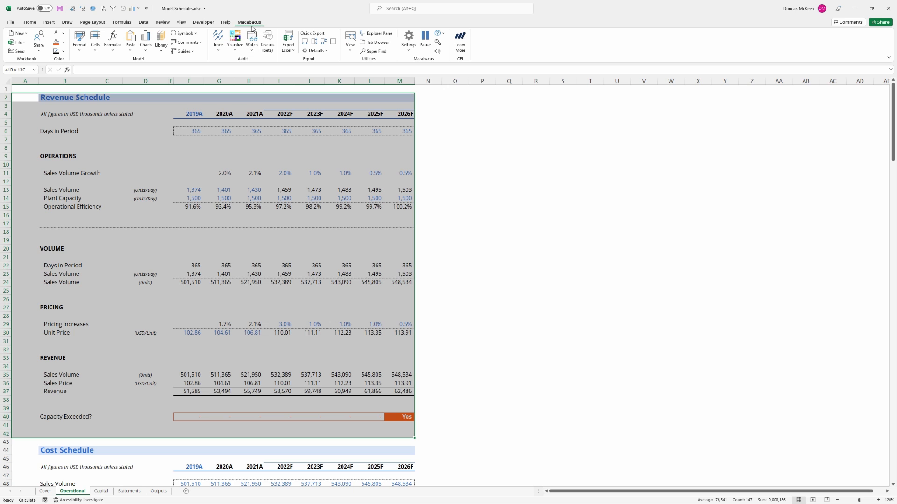
# Step: Create a table group named Operational Schedules in the Shared Test Library using the Macabacus Library Manager
pyautogui.click(409, 51)
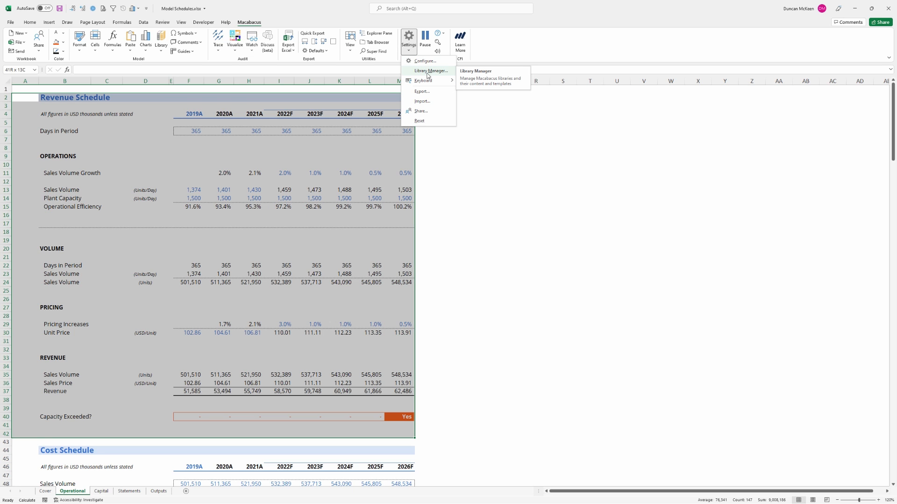
pyautogui.click(427, 72)
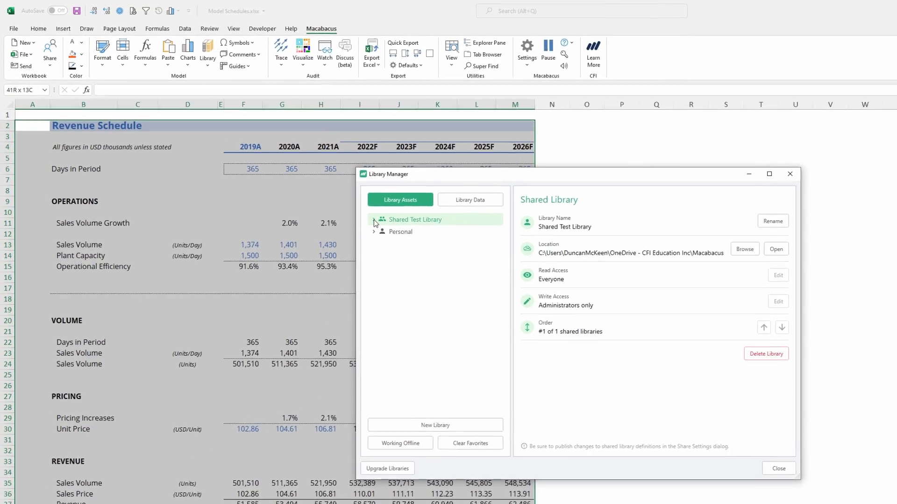
pyautogui.click(374, 221)
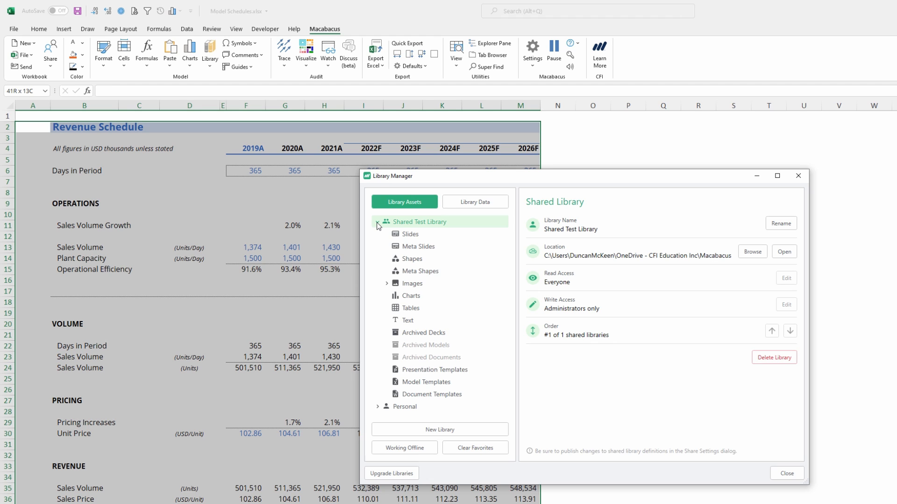
pyautogui.click(409, 311)
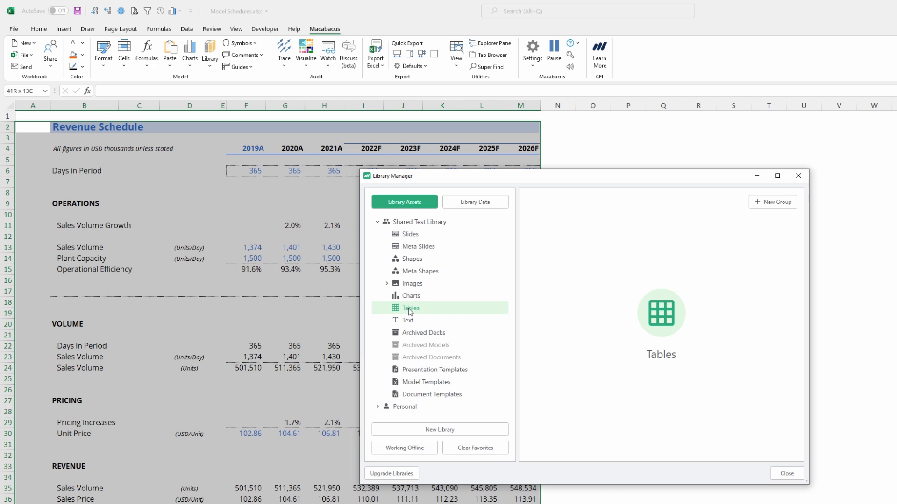
pyautogui.click(771, 205)
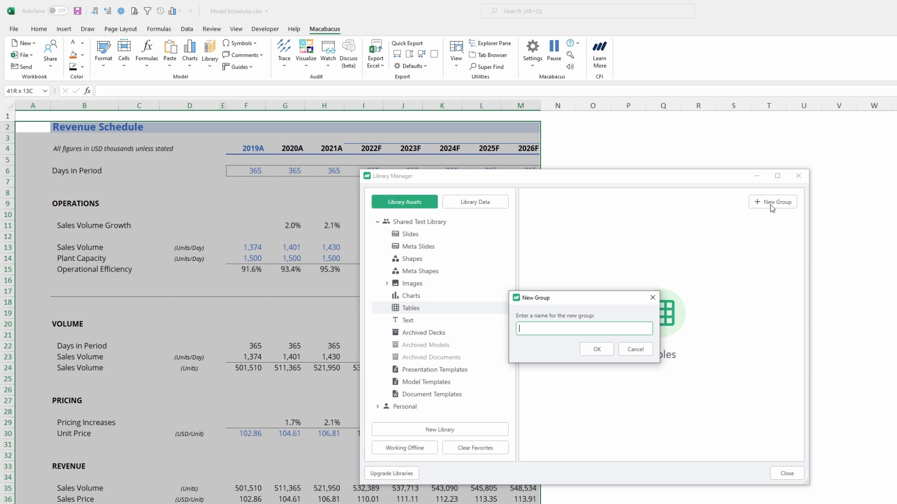
pyautogui.write('sche')
pyautogui.press('BackSpace')
pyautogui.press('BackSpace')
pyautogui.press('BackSpace')
pyautogui.press('BackSpace')
pyautogui.write('Operational Schedule')
pyautogui.click(600, 350)
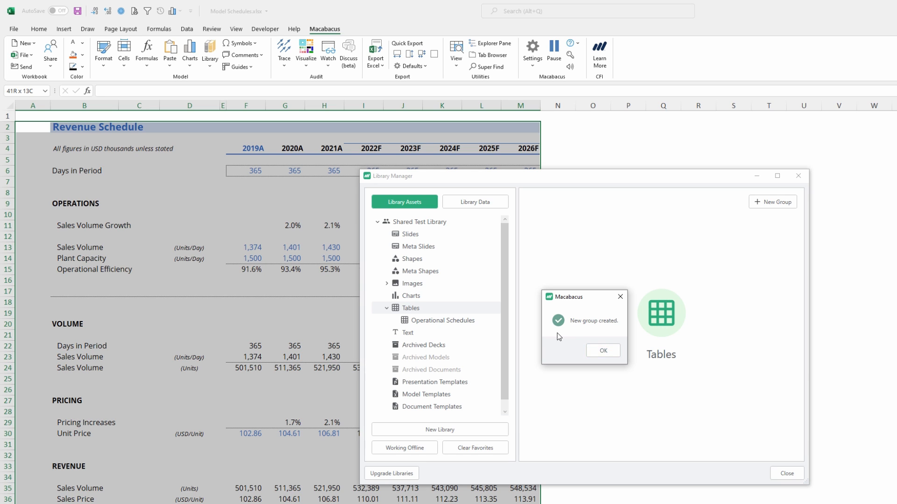
pyautogui.click(608, 350)
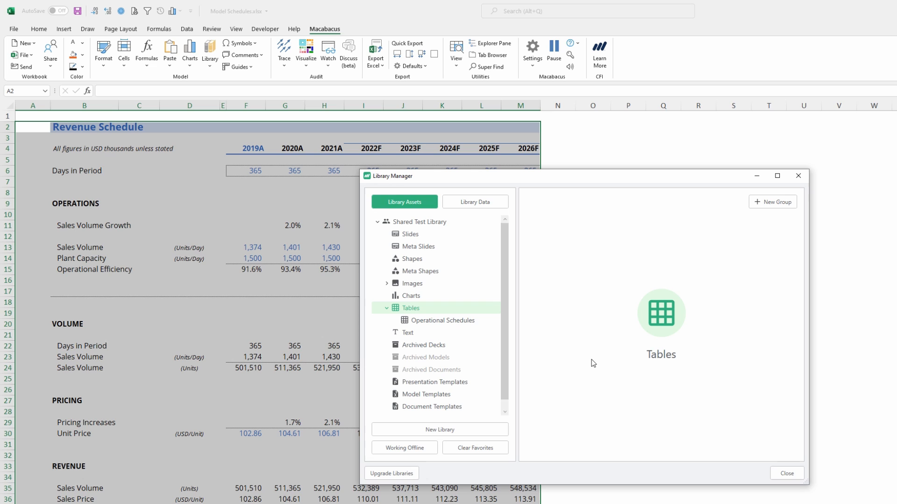
# Step: Publish only the active worksheet's selected range to the Operational Schedules group with the title Revenue Schedule, and close the Library Manager
pyautogui.click(421, 322)
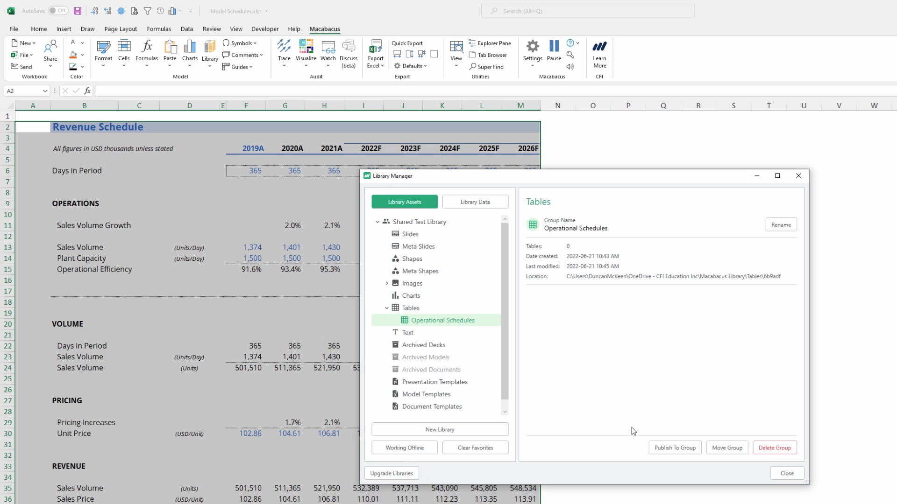
pyautogui.click(671, 449)
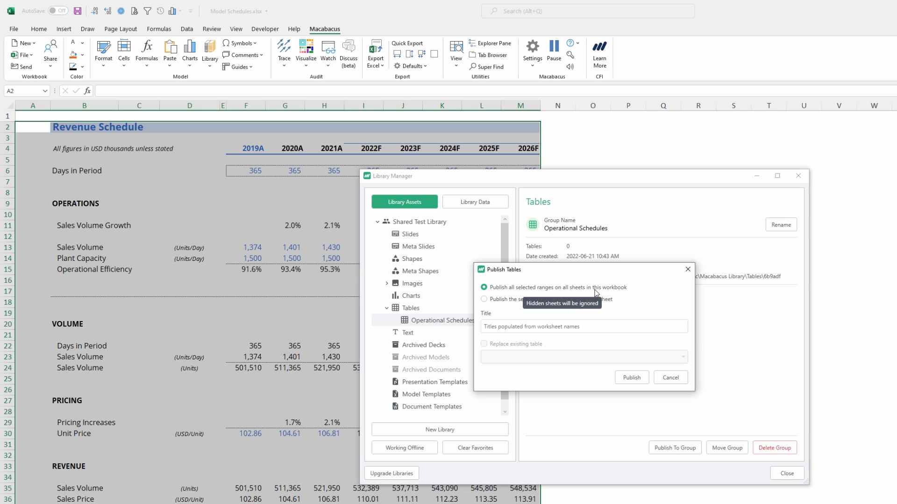
pyautogui.click(484, 300)
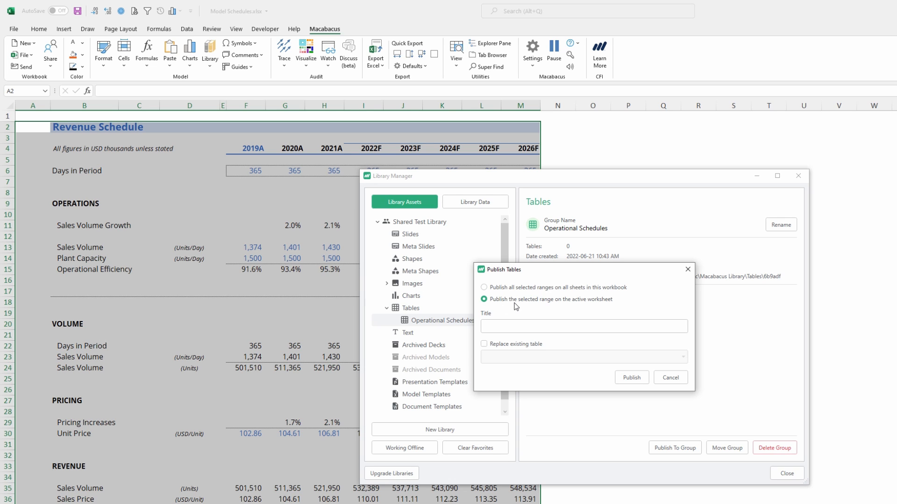
pyautogui.click(510, 328)
pyautogui.write('Re')
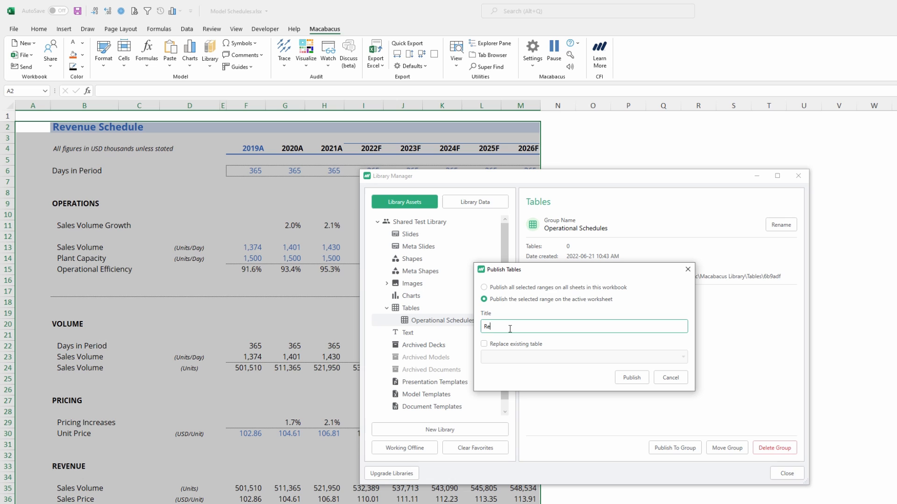
pyautogui.write('venue Schedule')
pyautogui.click(633, 378)
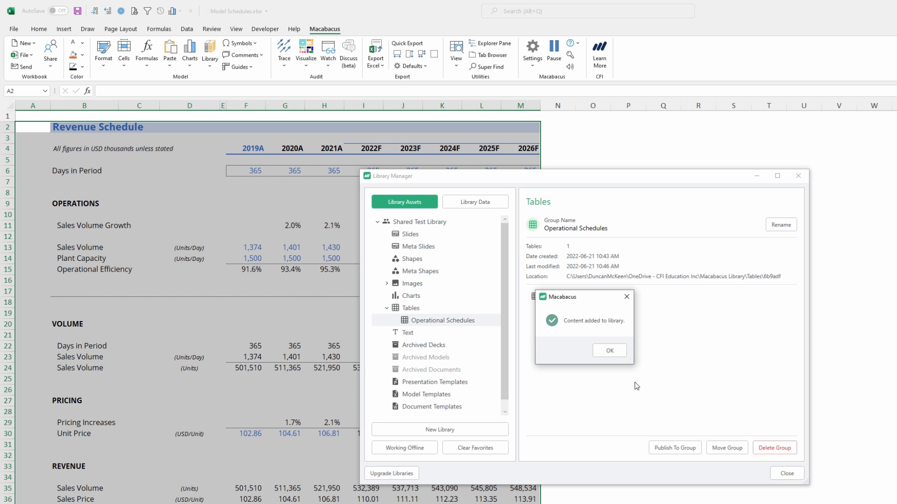
pyautogui.click(610, 356)
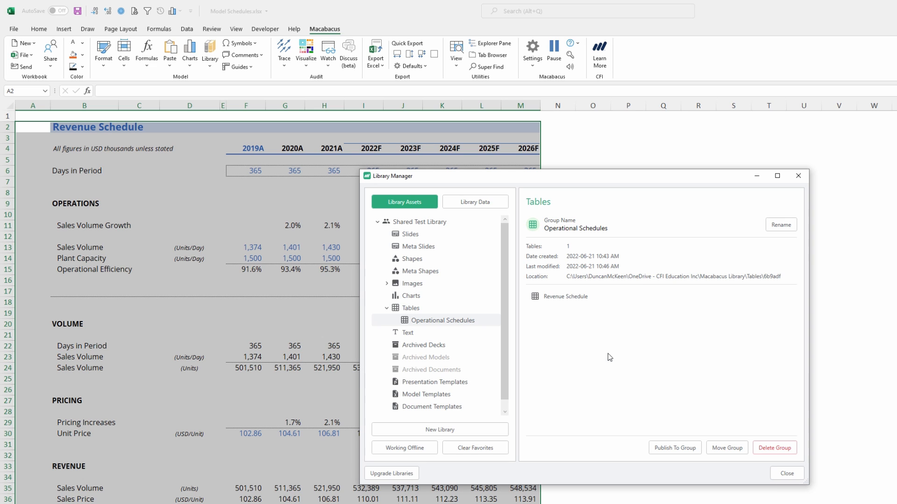
pyautogui.click(787, 474)
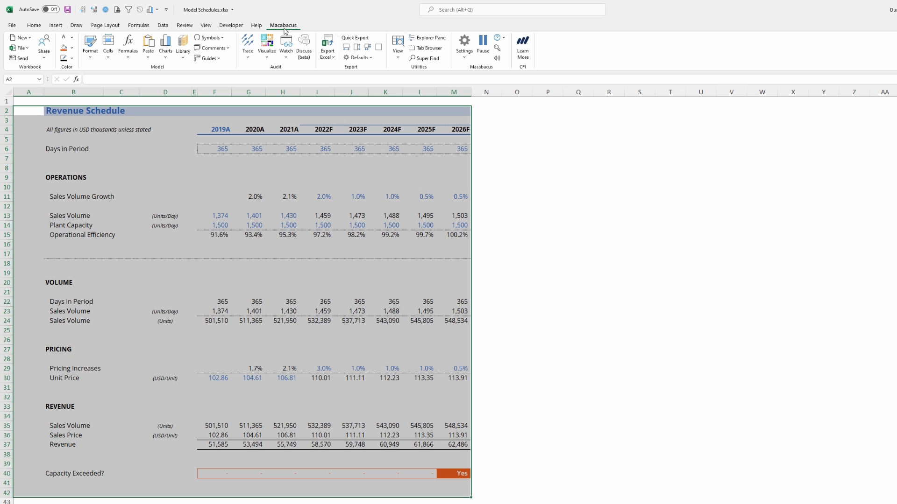
# Step: Publish the Shared Libraries setting to the cloud through the Macabacus share settings and close the dialog
pyautogui.click(466, 59)
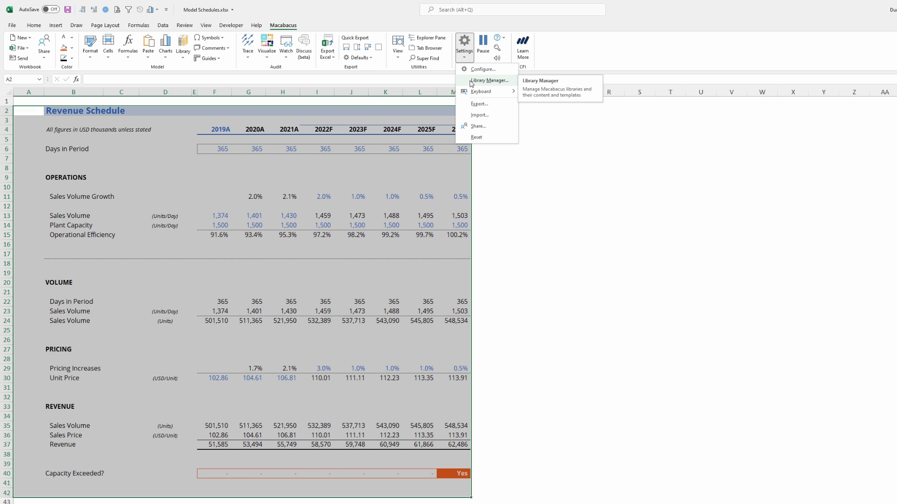
pyautogui.click(468, 130)
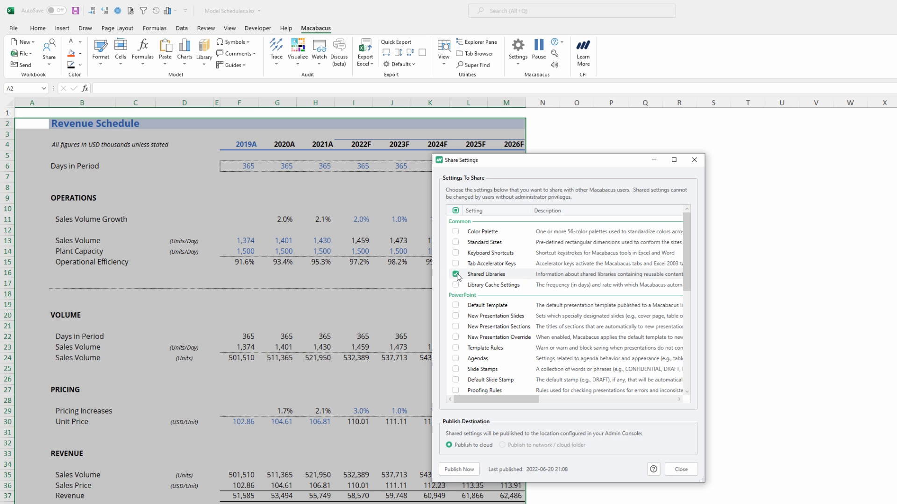
pyautogui.click(459, 469)
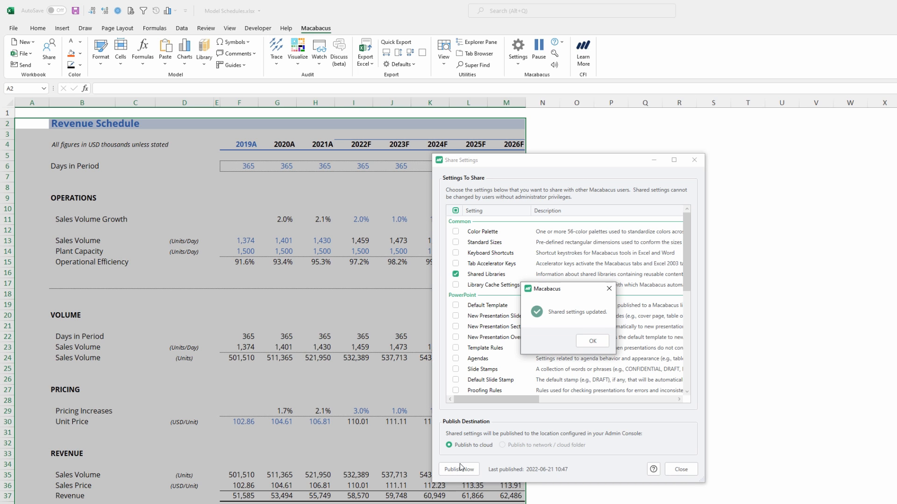
pyautogui.click(595, 341)
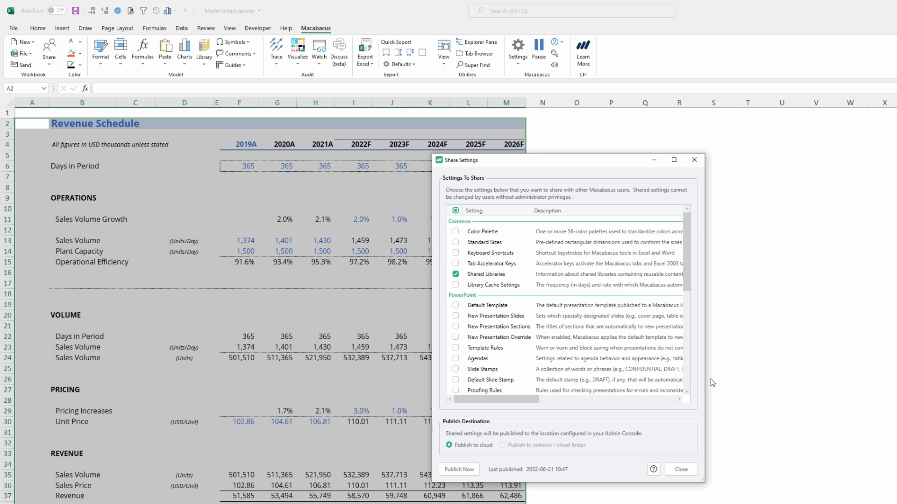
pyautogui.click(680, 470)
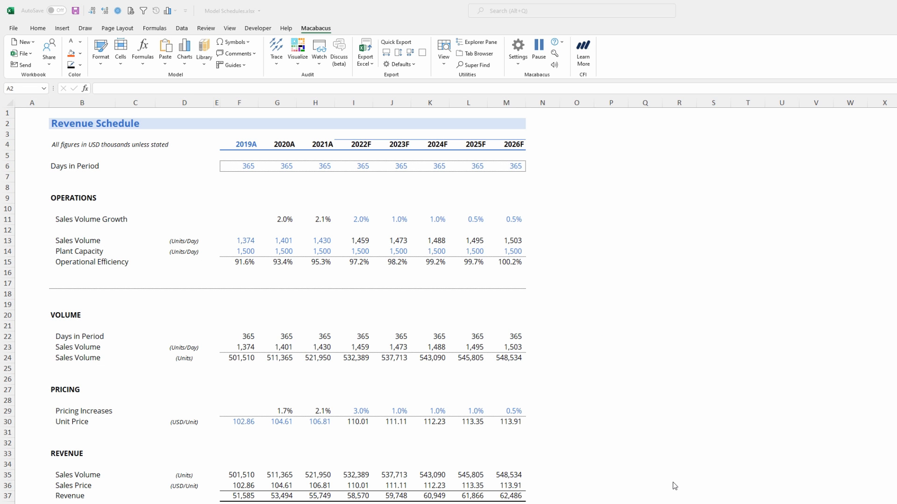